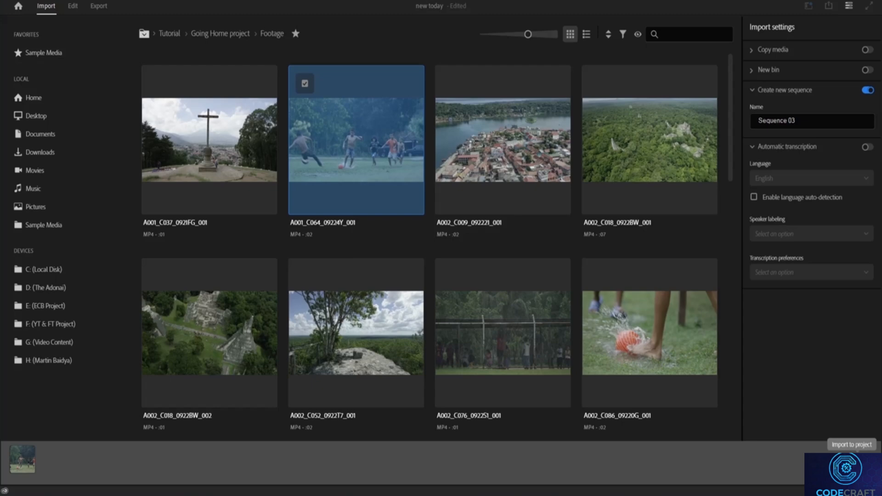
- Import the selected soccer clip A001_C064_09224Y_001 into the project, creating the new sequence Sequence 03
left_click(852, 457)
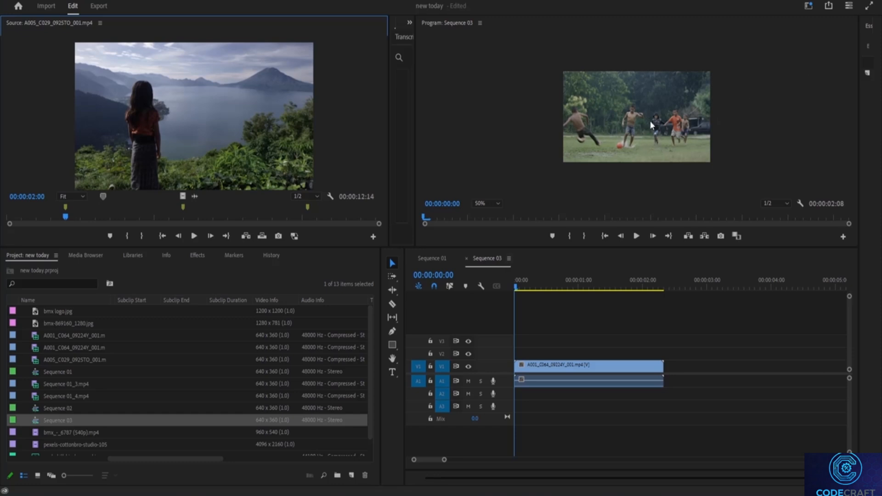
- Set the zoom level of the Program monitor to Fit
left_click(495, 203)
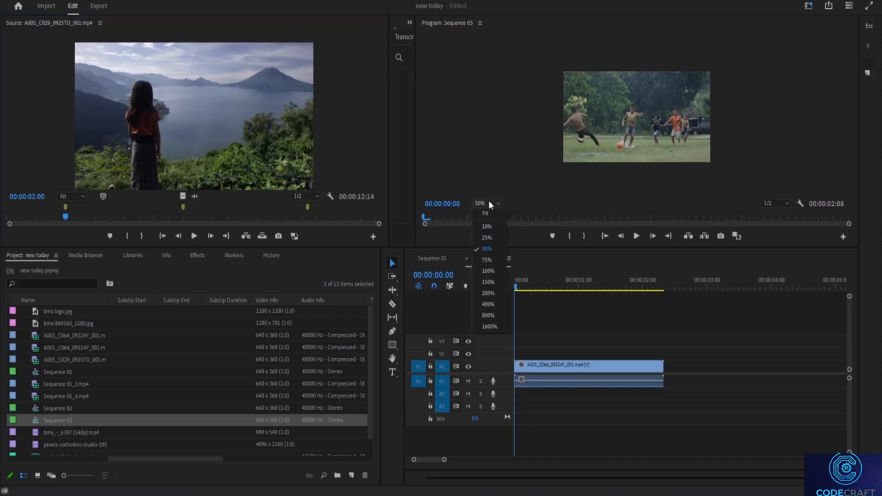
left_click(486, 205)
left_click(485, 205)
left_click(489, 216)
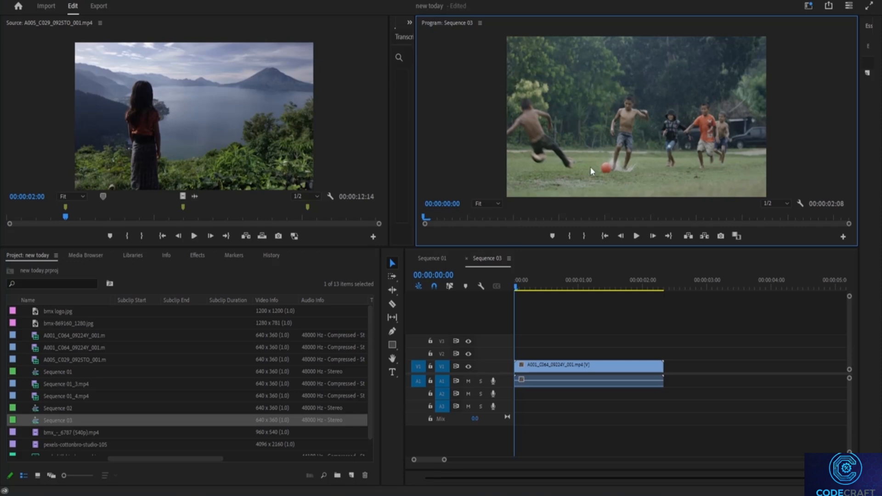
- Play back Sequence 03 several times with pauses and return the playhead to the start of the sequence
key("space")
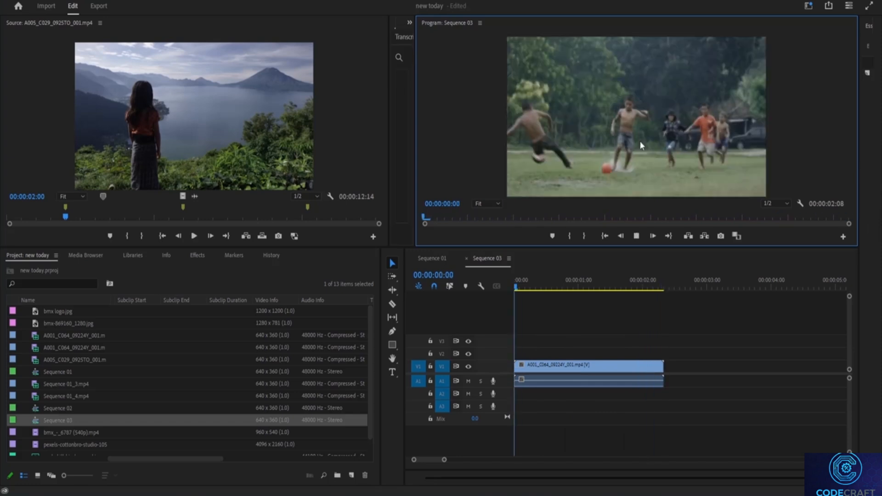
key("space")
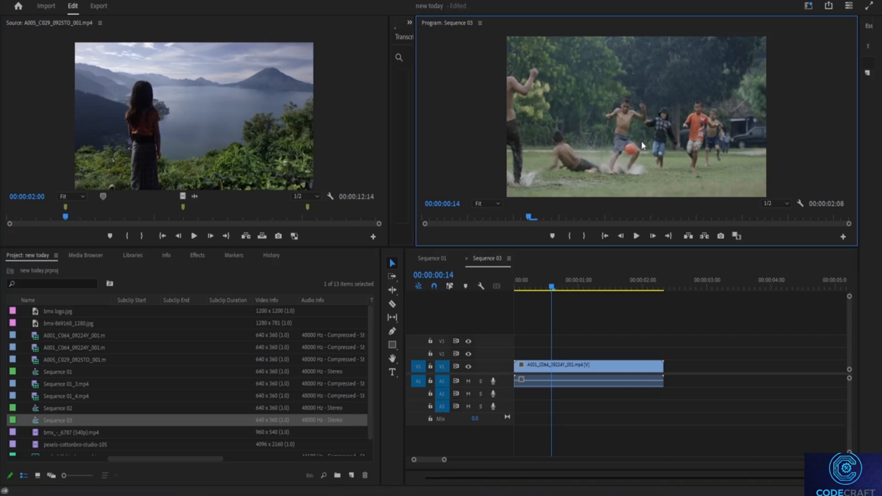
key("space")
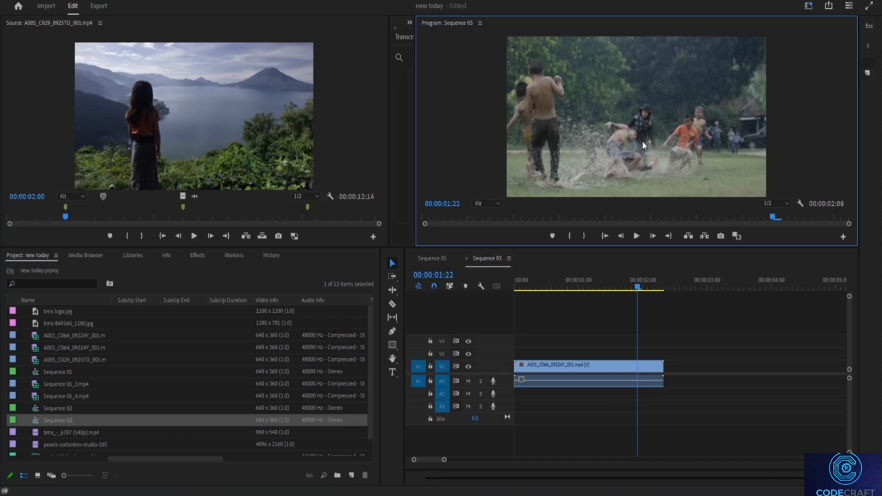
key("space")
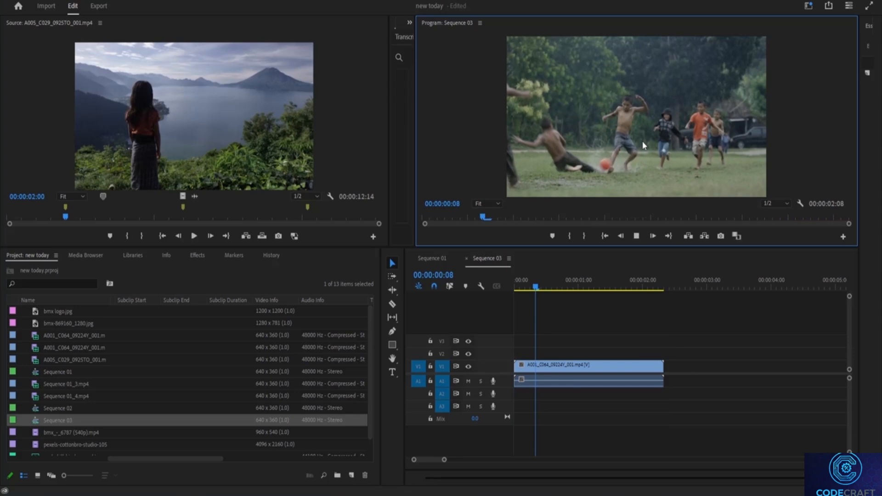
key("space")
key("space")
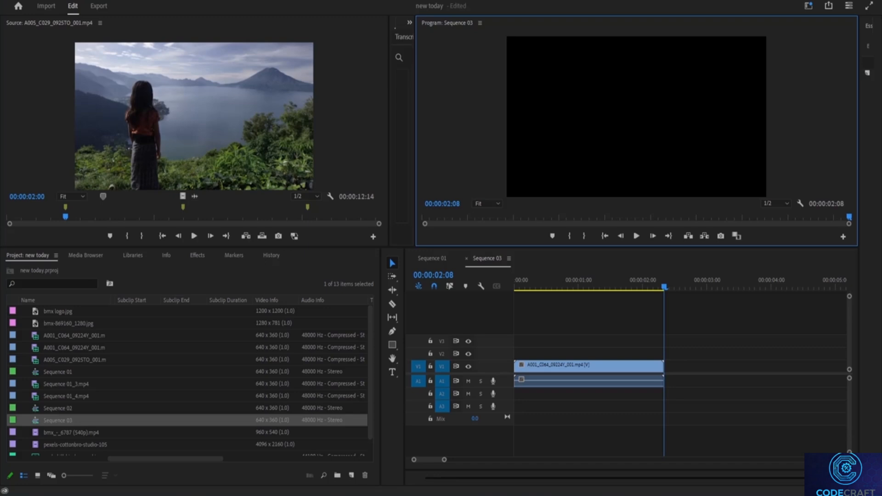
key("space")
key("space")
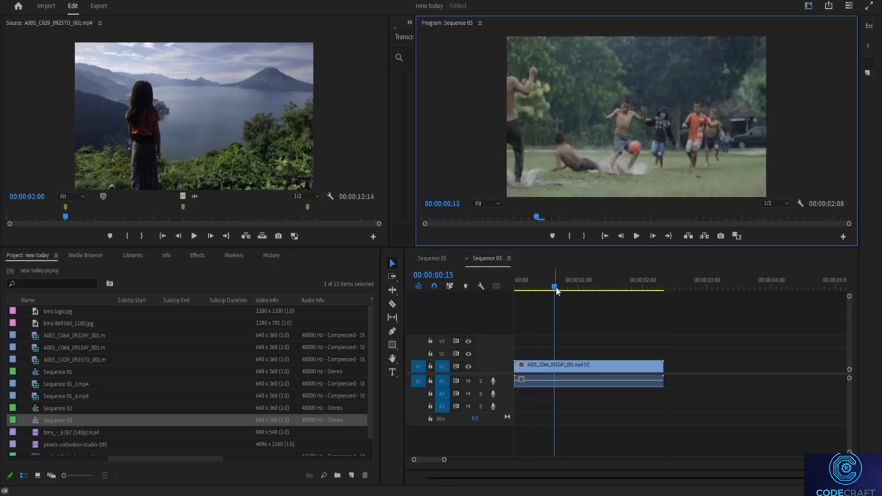
left_click(516, 281)
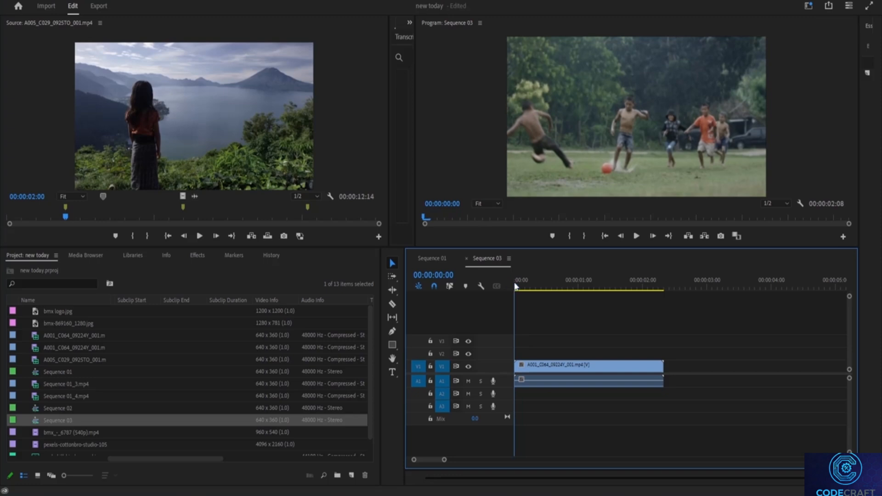
mouse_move(516, 287)
left_mouse_down()
mouse_move(572, 303)
mouse_move(507, 290)
left_mouse_up()
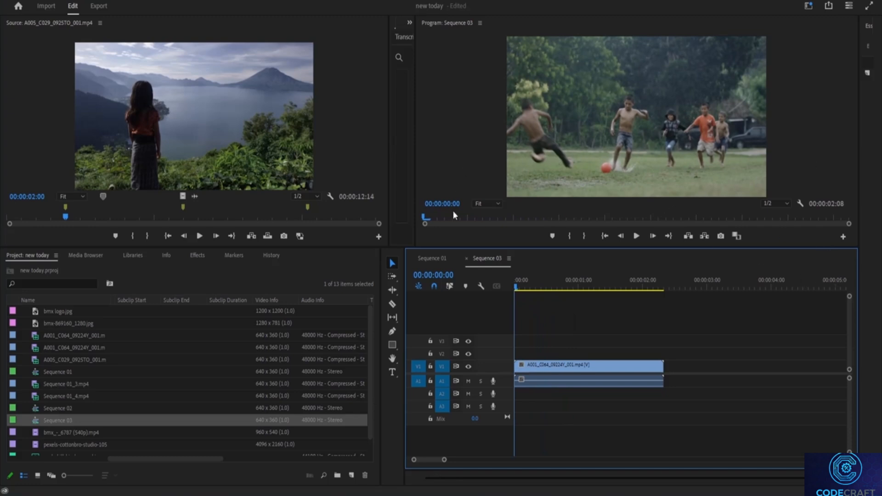
- Try the 10% and 25% zoom levels in the Program monitor and settle on 50%
left_click(488, 203)
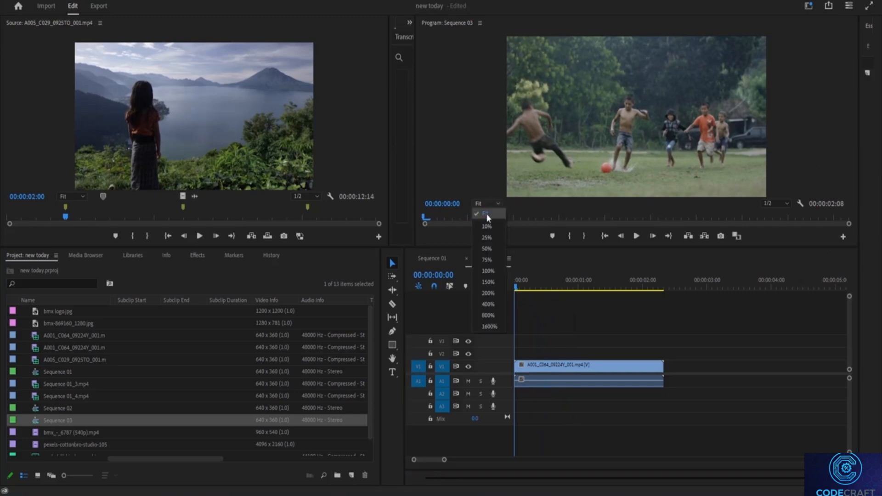
left_click(485, 230)
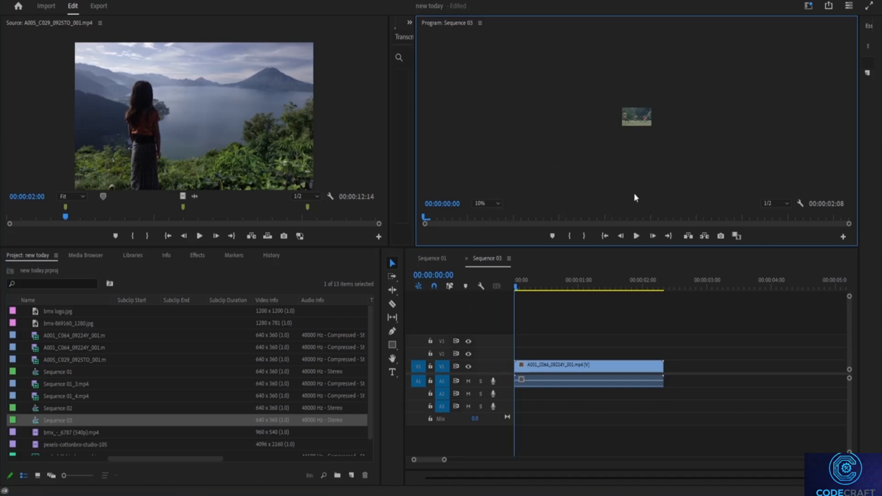
left_click(487, 203)
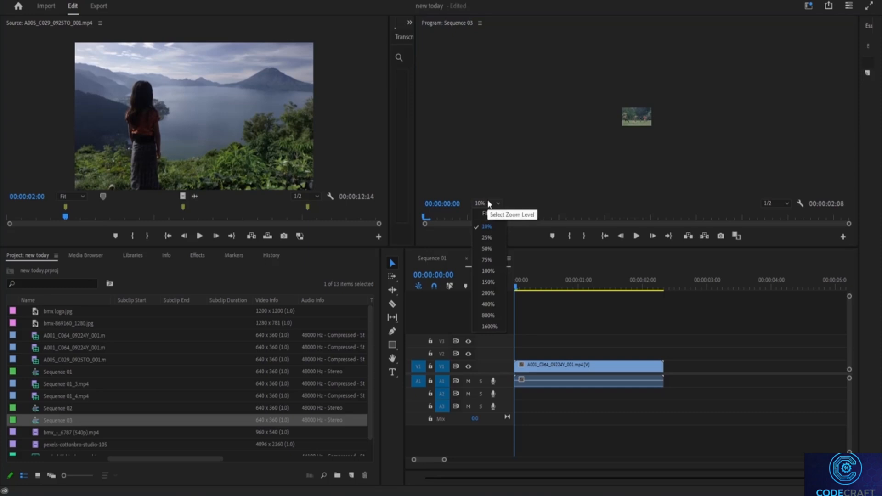
left_click(485, 238)
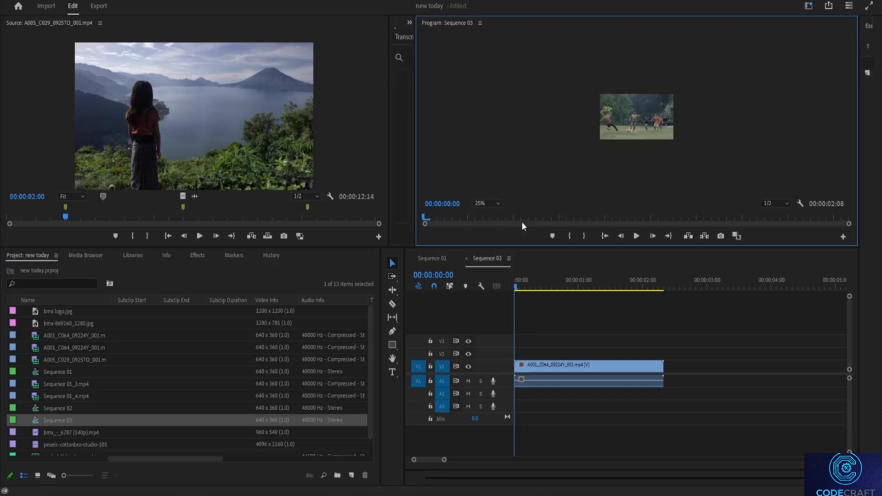
left_click(482, 203)
left_click(481, 247)
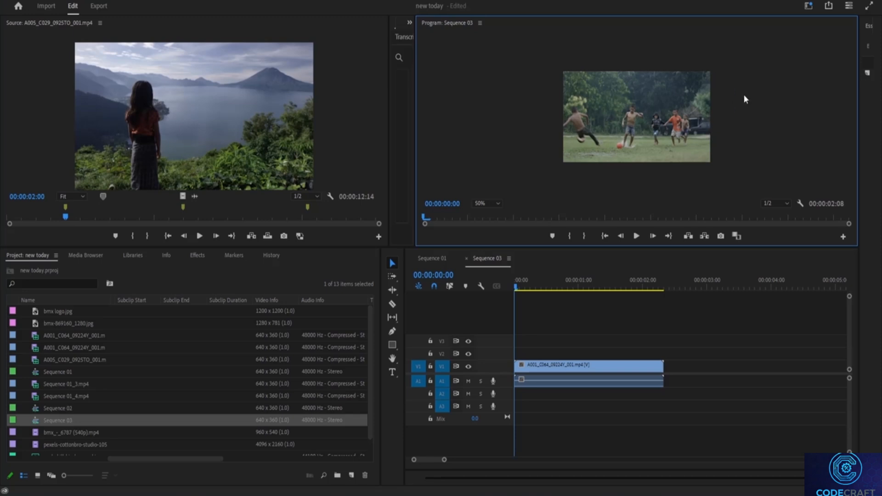
- Select the soccer clip in the Program monitor, scale it up well beyond the frame and reposition it on the players near the ball
left_click(391, 263)
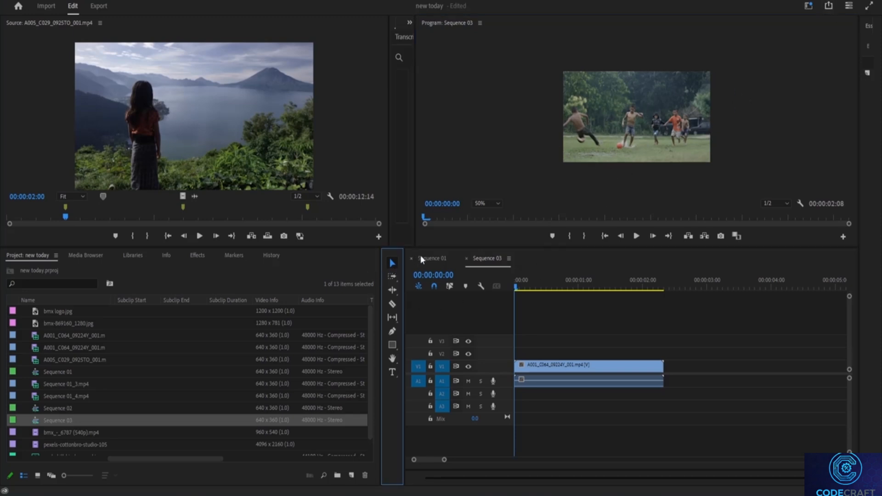
left_click(610, 131)
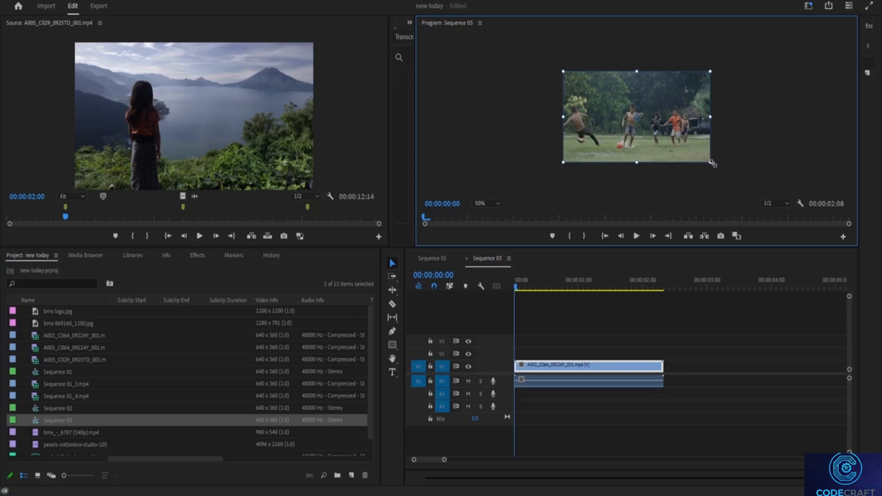
left_click_drag(710, 163, 769, 188)
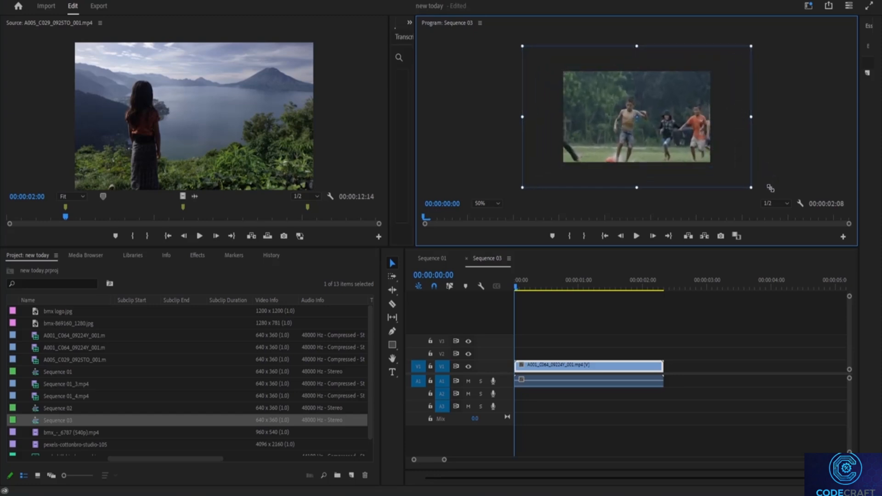
mouse_move(695, 144)
left_mouse_down()
mouse_move(684, 125)
mouse_move(701, 128)
mouse_move(685, 133)
mouse_move(691, 140)
left_mouse_up()
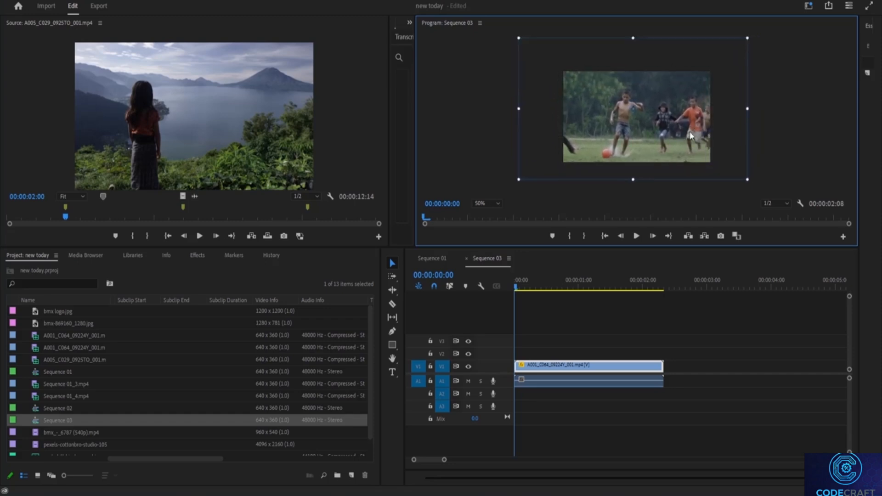
left_click_drag(745, 179, 781, 192)
left_click_drag(674, 129, 689, 113)
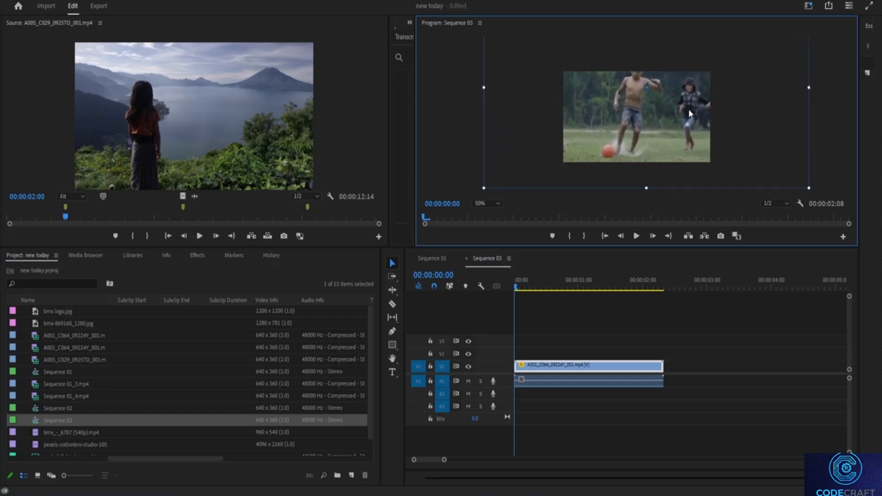
- Play back the enlarged clip to check its framing and advance the playhead to 00:00:01:03
key("space")
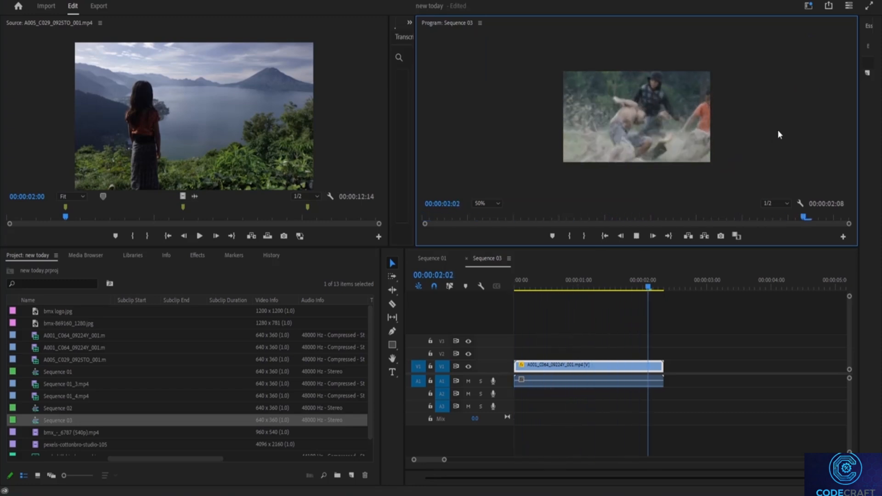
key("space")
key("space")
key("space")
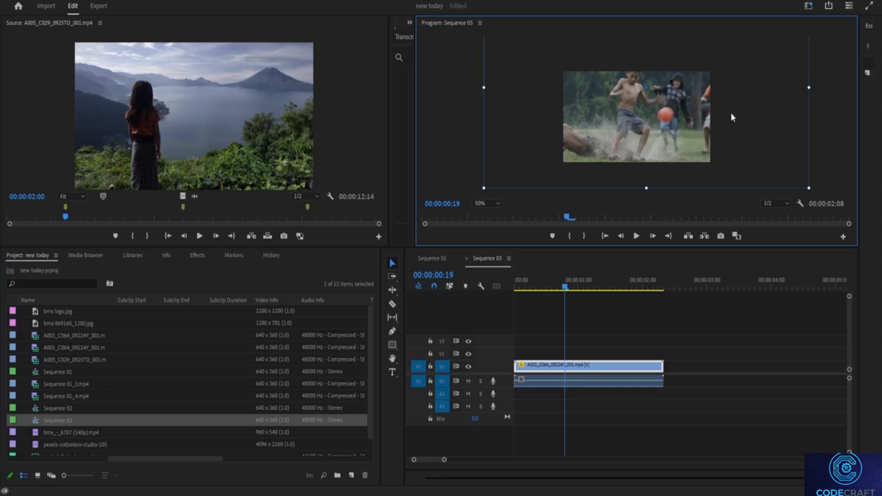
key("Right")
key("Right")
key("Right")
key("Right")
key("Right")
key("Right")
key("Right")
key("Right")
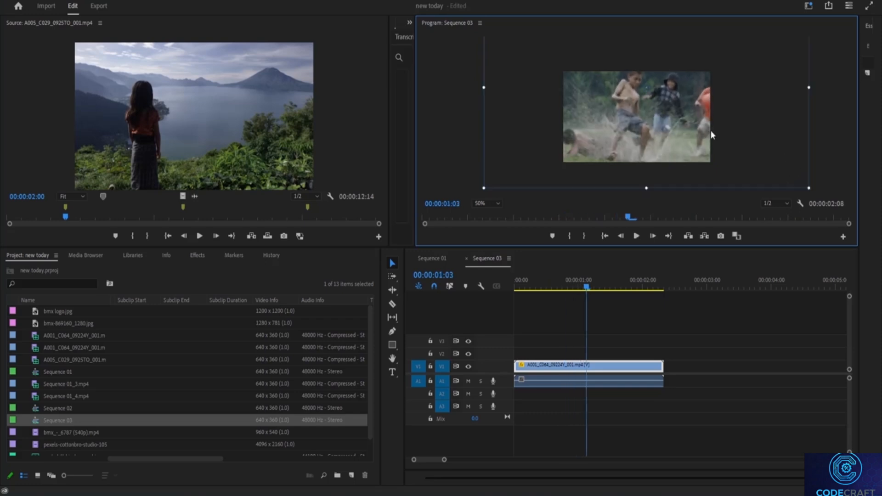
- Scale the soccer clip back down and reposition it so that it just fills the Program monitor frame
left_click_drag(798, 193, 666, 124)
left_click_drag(694, 153, 699, 157)
mouse_move(661, 125)
left_mouse_down()
mouse_move(668, 130)
mouse_move(670, 121)
left_mouse_up()
left_click_drag(703, 157, 711, 163)
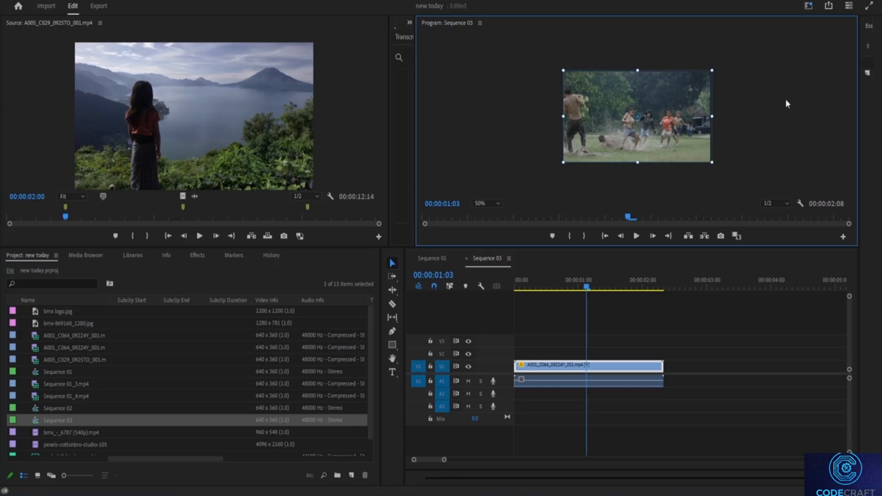
- Play back the resized clip several times and return the playhead to the start of Sequence 03
key("space")
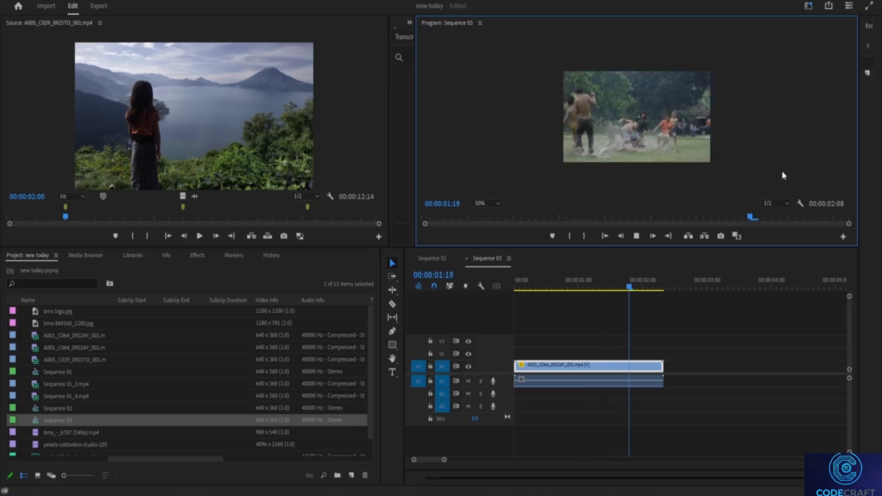
key("space")
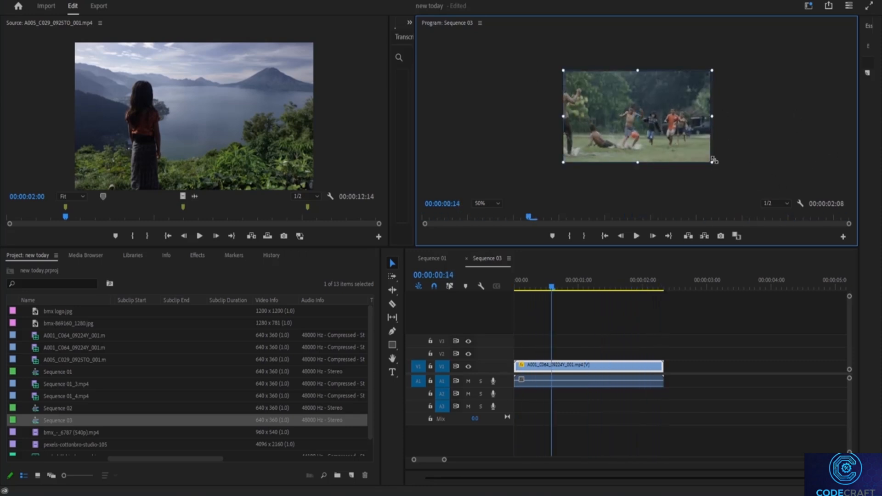
key("space")
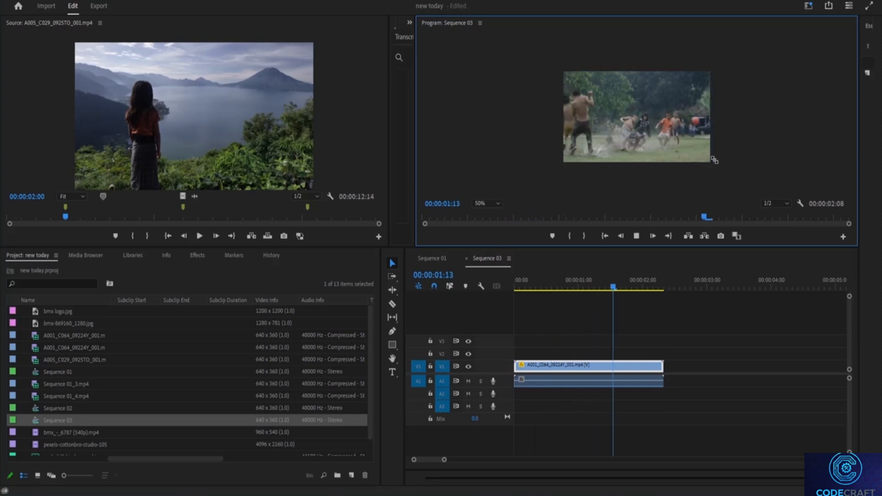
key("space")
key("space")
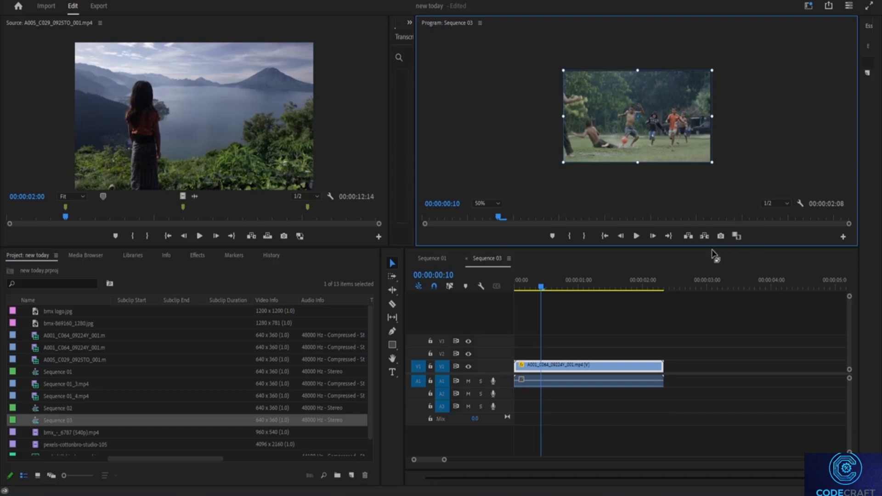
key("space")
key("space")
left_click_drag(606, 291, 505, 291)
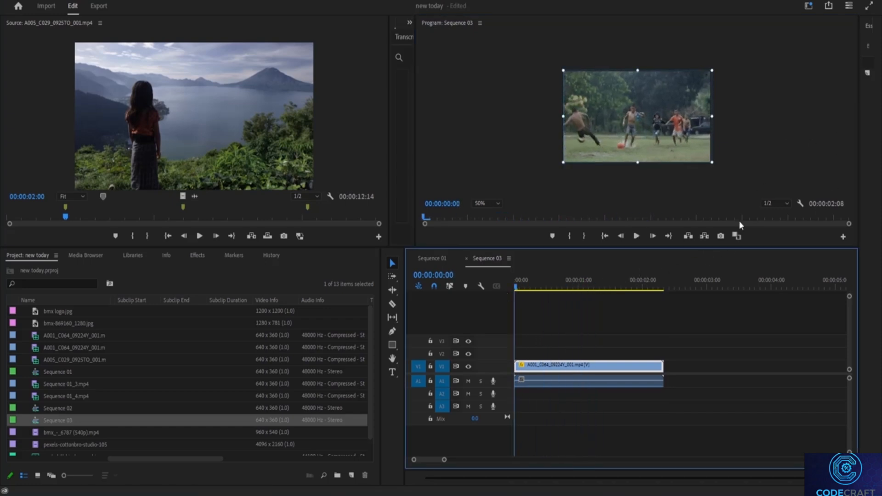
- Play the soccer clip from the start of Sequence 03 and split it with the Razor tool at 00:00:00:10
key("space")
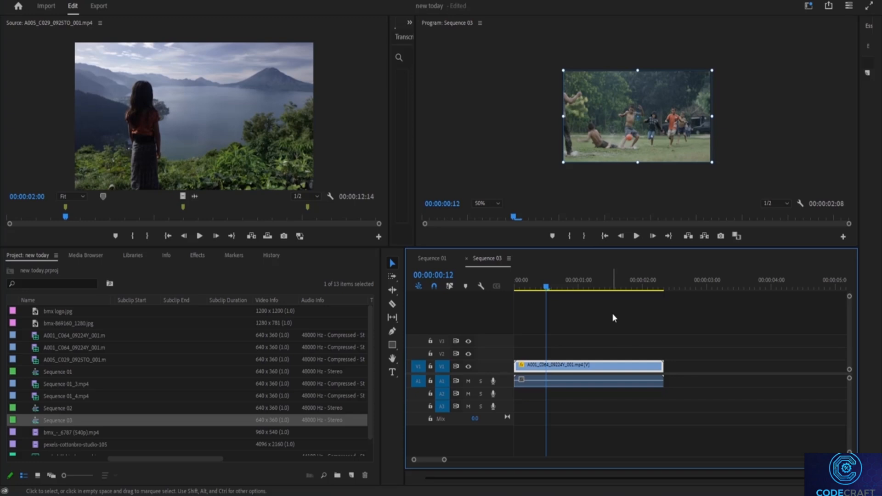
key("Home")
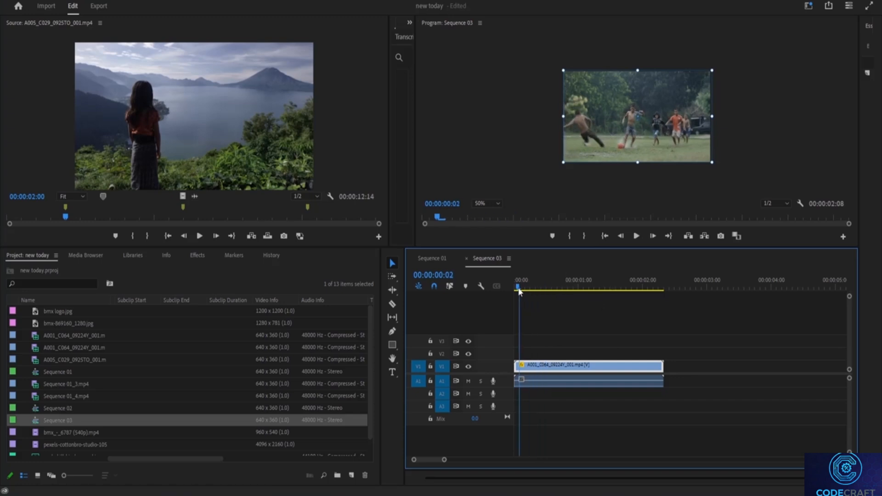
key("space")
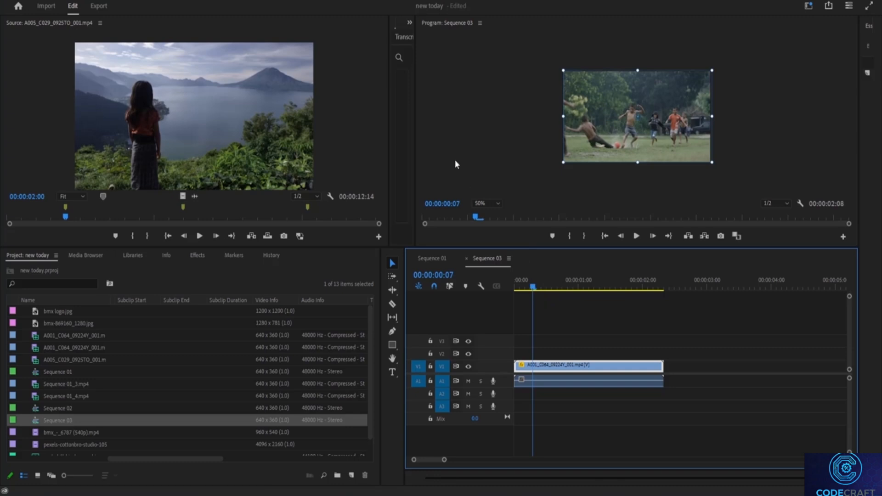
key("space")
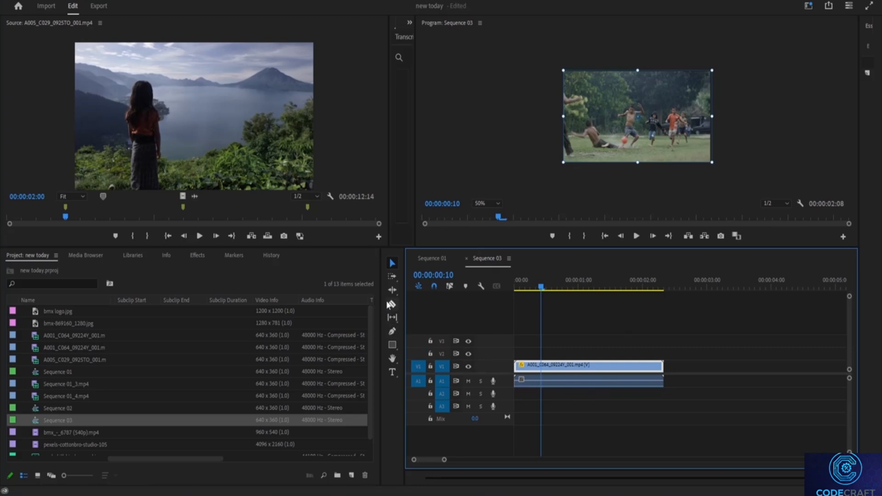
left_click(391, 305)
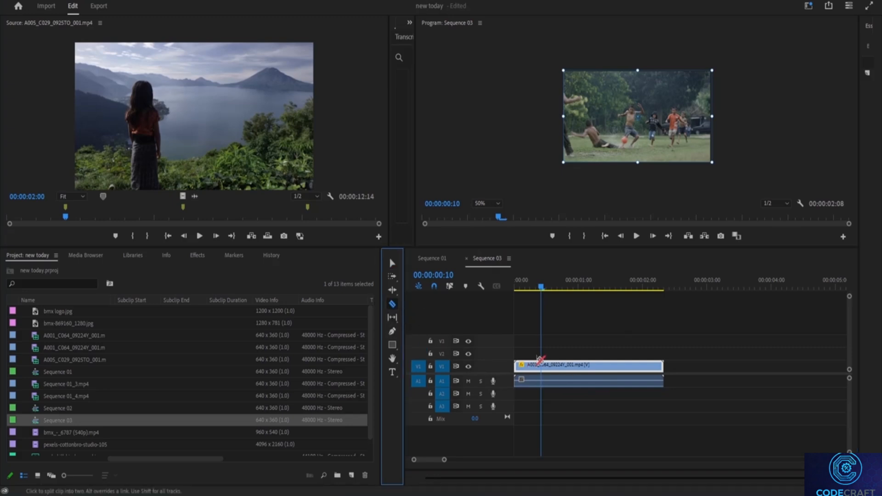
left_click(543, 364)
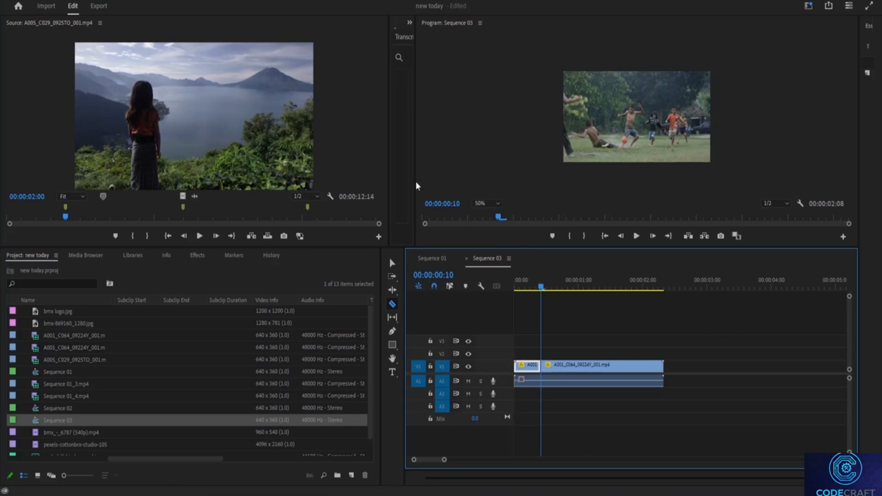
- At 00:00:00:18, select the clip's second segment in the Program monitor, scale it well beyond the frame and reposition it on the players near the ball
left_click(564, 287)
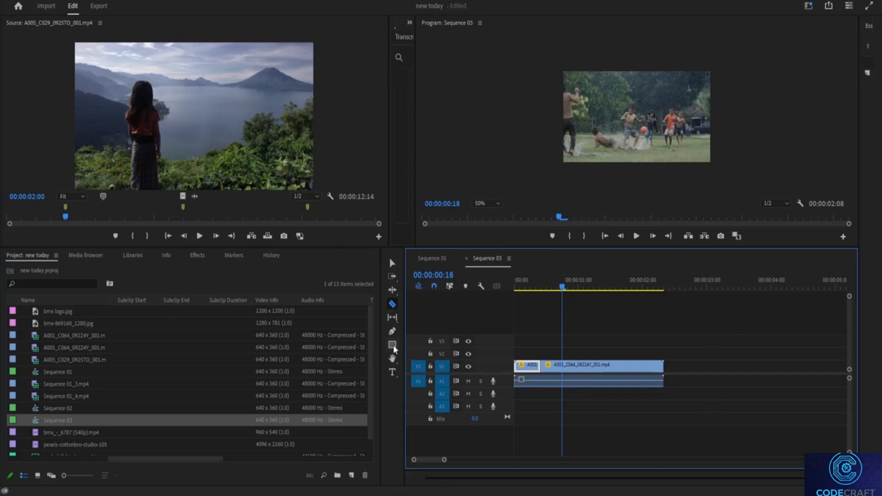
left_click(389, 265)
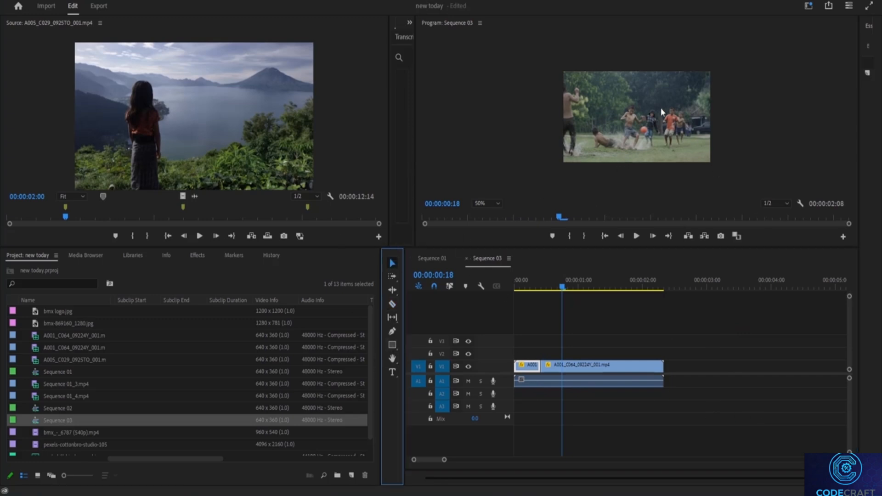
left_click(669, 117)
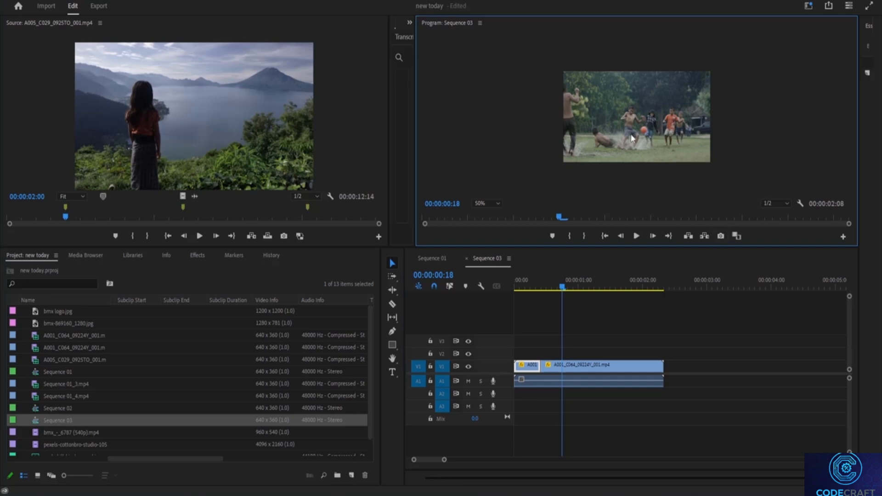
left_click(595, 364)
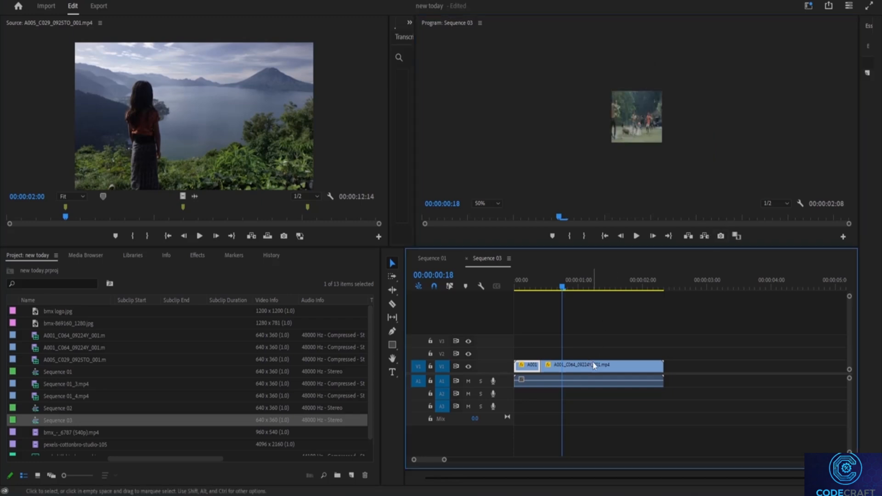
left_click(628, 117)
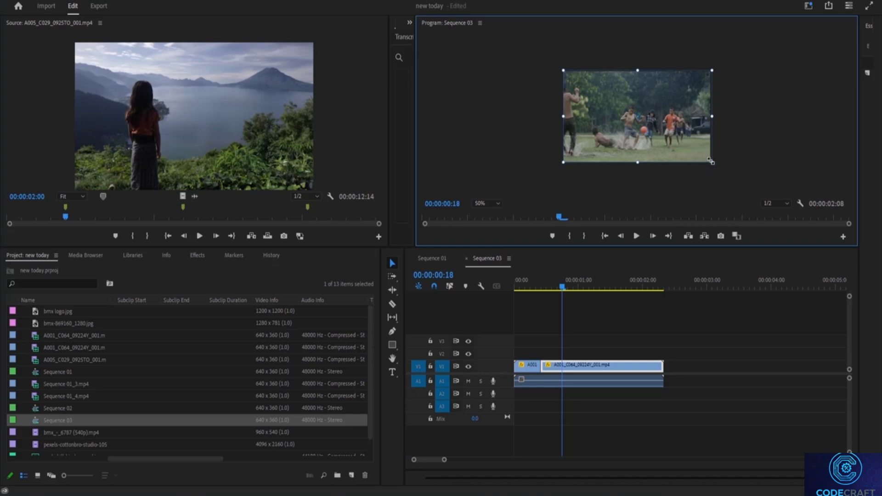
left_click_drag(712, 162, 757, 187)
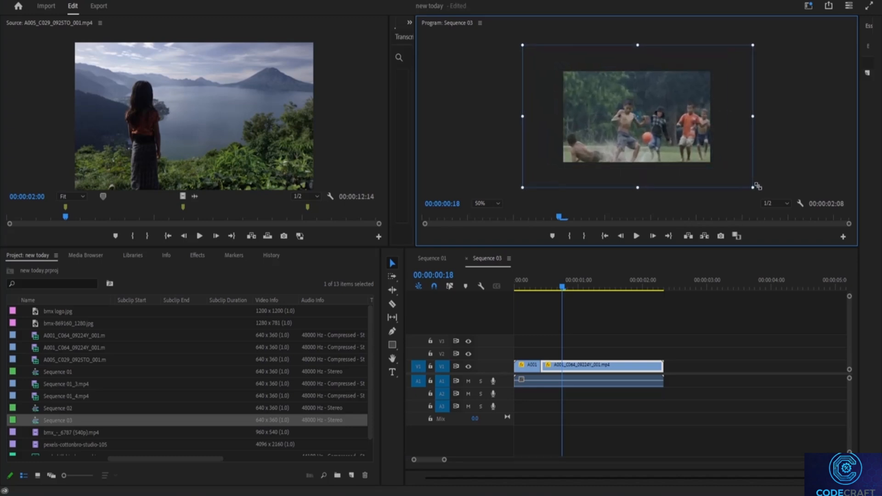
left_click_drag(671, 139, 689, 125)
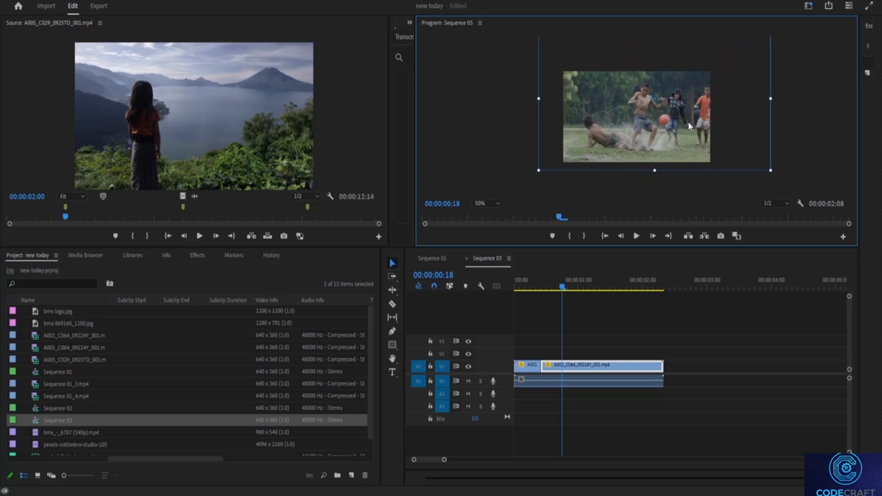
left_click_drag(770, 174, 819, 183)
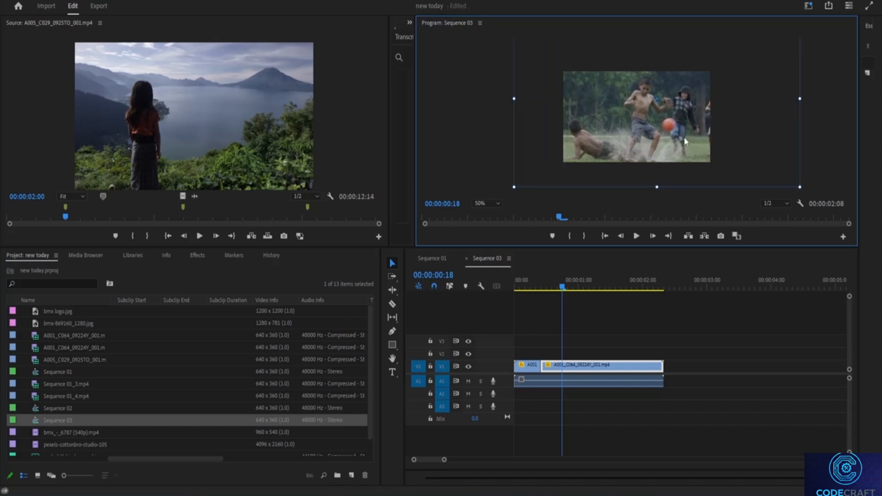
left_click_drag(688, 132, 697, 136)
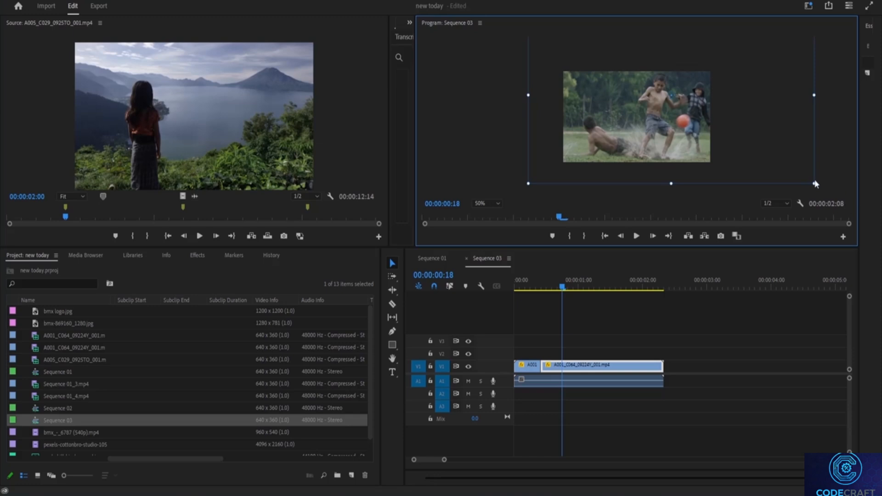
left_click_drag(813, 182, 819, 185)
left_click_drag(674, 145, 679, 146)
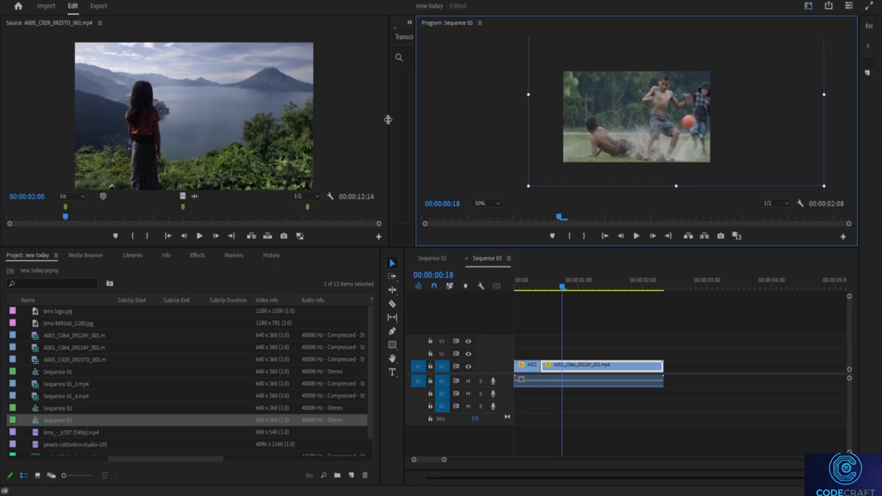
- Play back Sequence 03 repeatedly to check the cut from the wide shot to the enlarged segment
key("space")
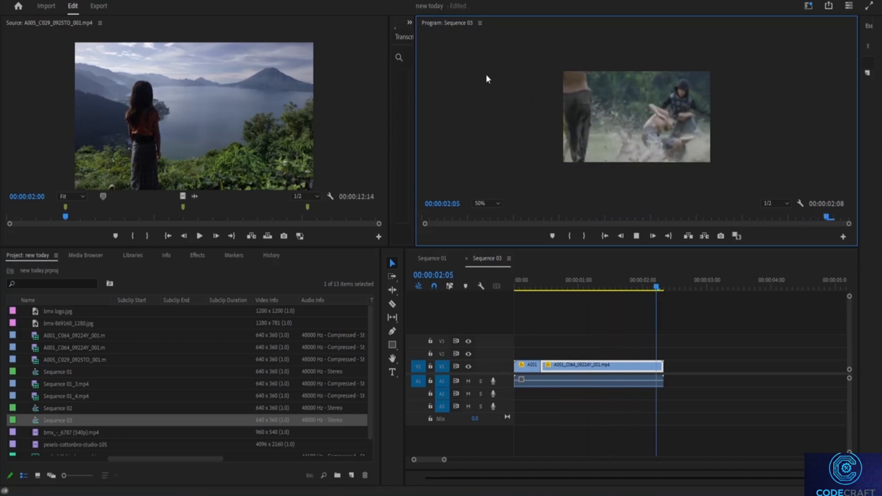
left_click(637, 235)
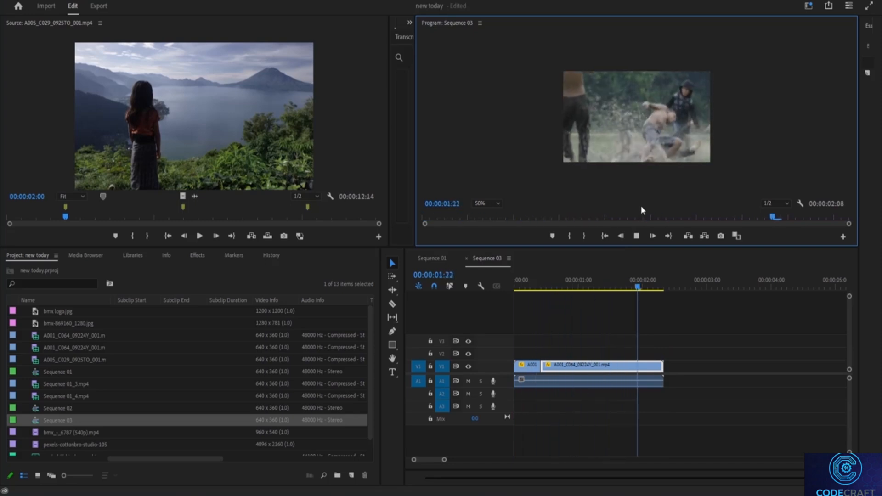
key("space")
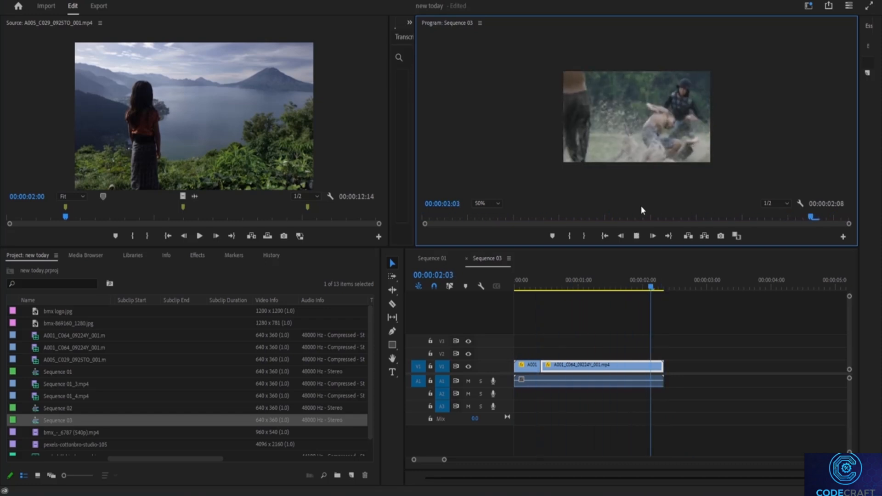
key("space")
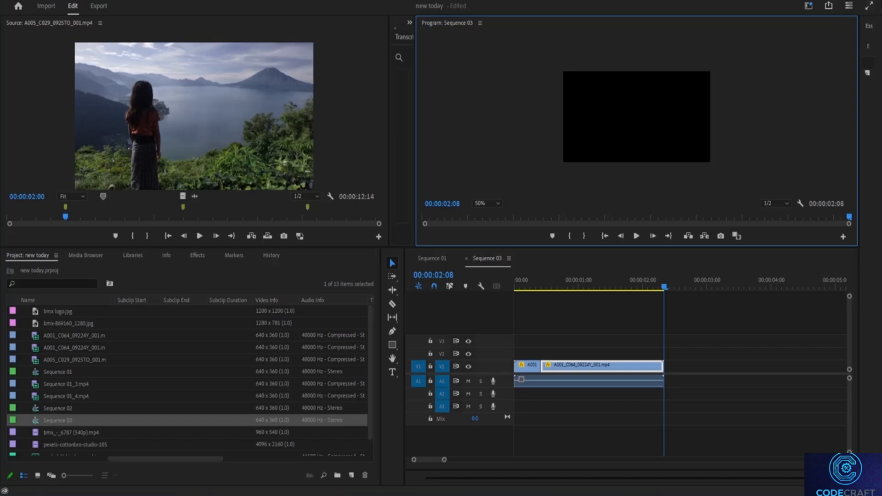
- Review the sequence in full-screen playback, leave full screen and return the playhead to 00:00:00:16
left_click(870, 8)
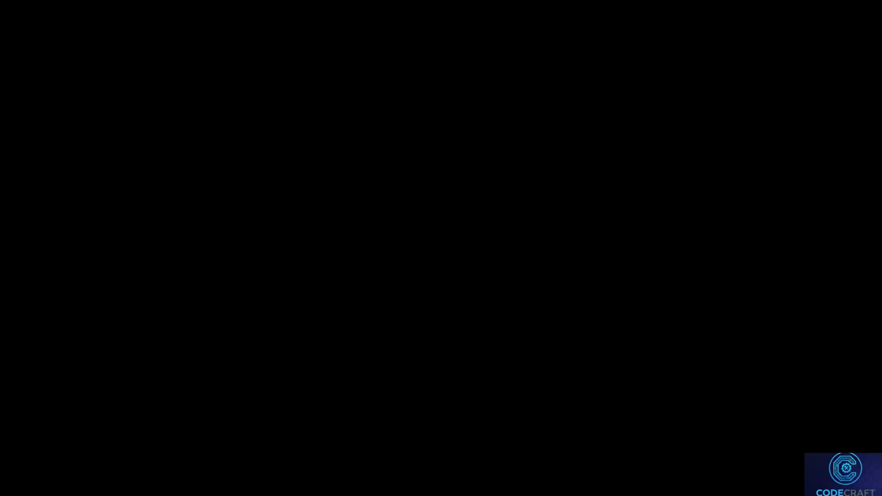
key("space")
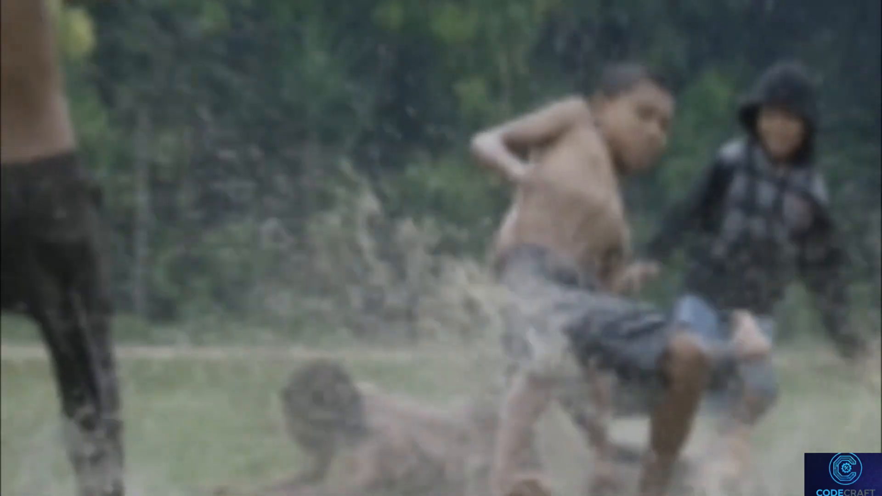
key("Escape")
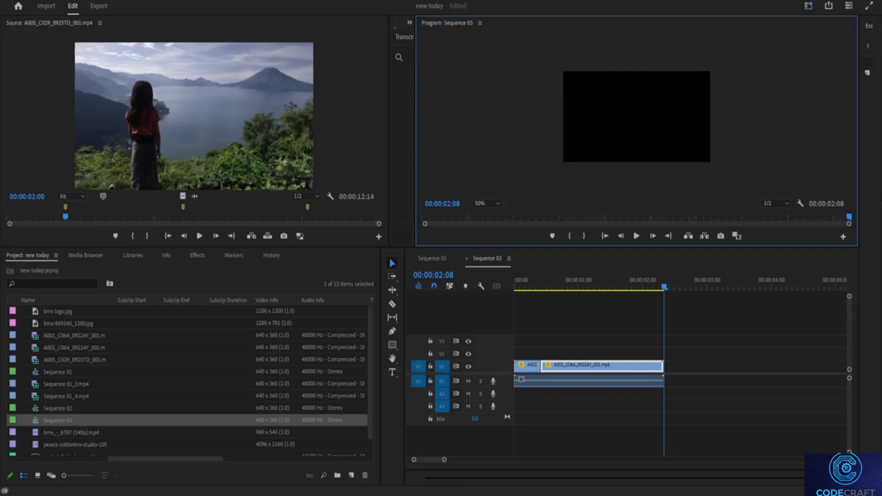
key("space")
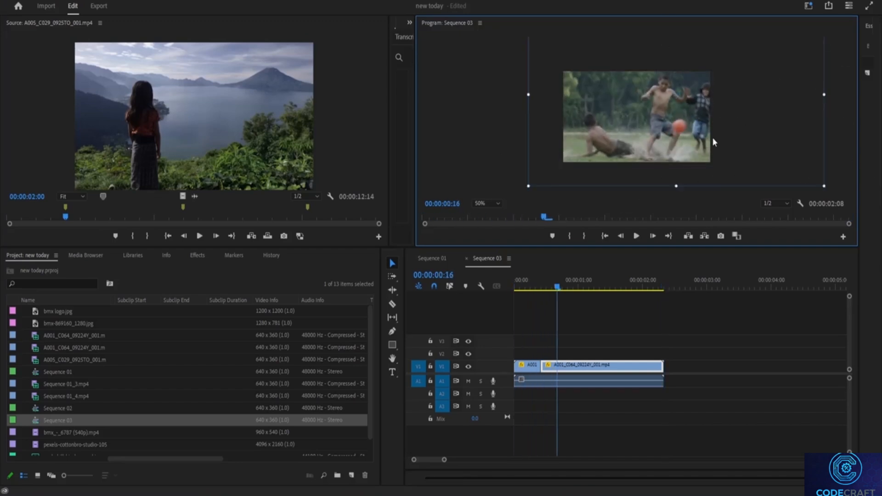
- Quick-export Sequence 03 and play the exported Sequence 03.mp4 from the Desktop's Export folder in full screen
left_click(829, 7)
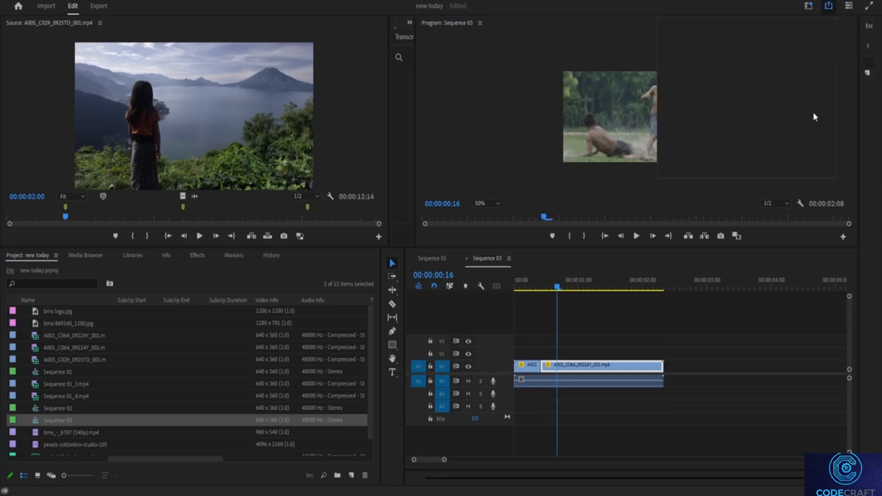
left_click(803, 159)
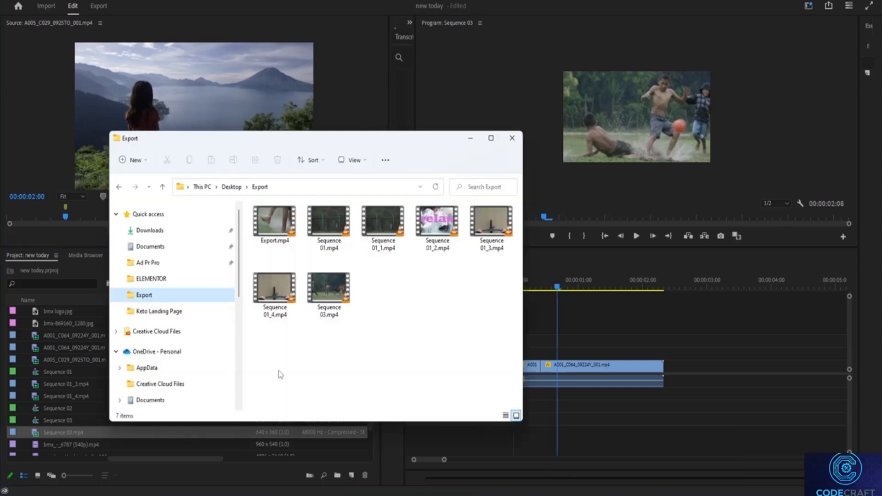
double_click(339, 316)
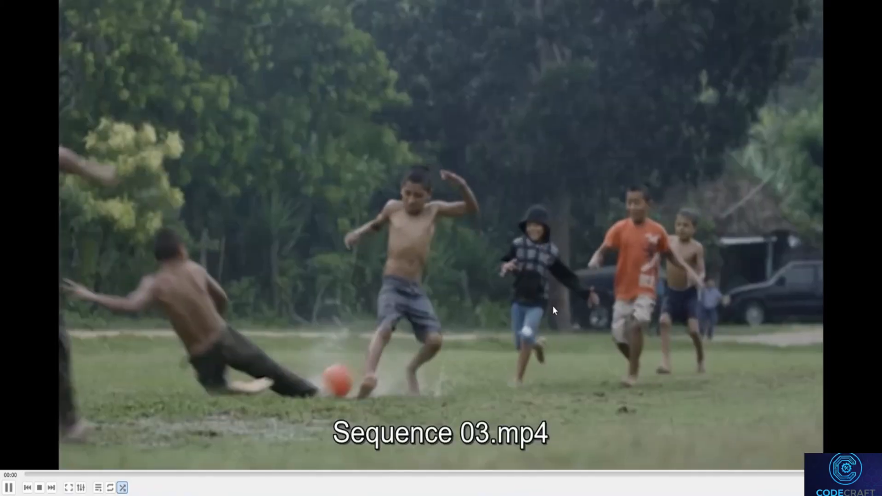
double_click(552, 310)
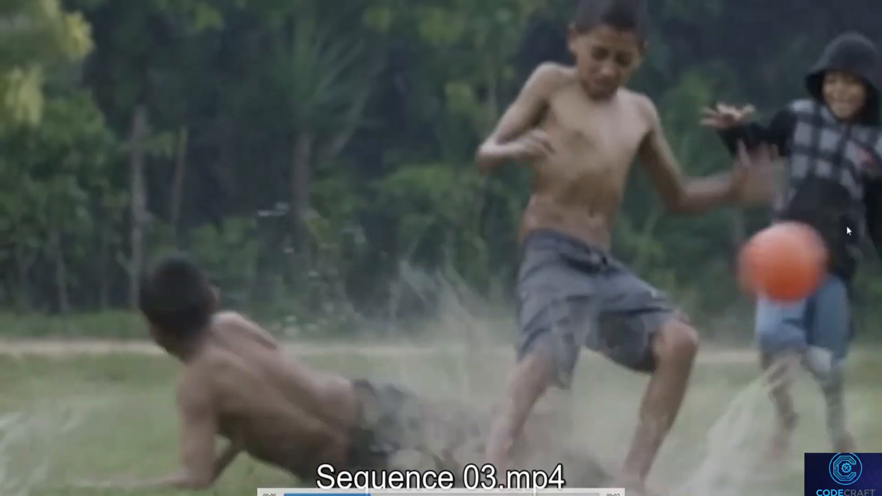